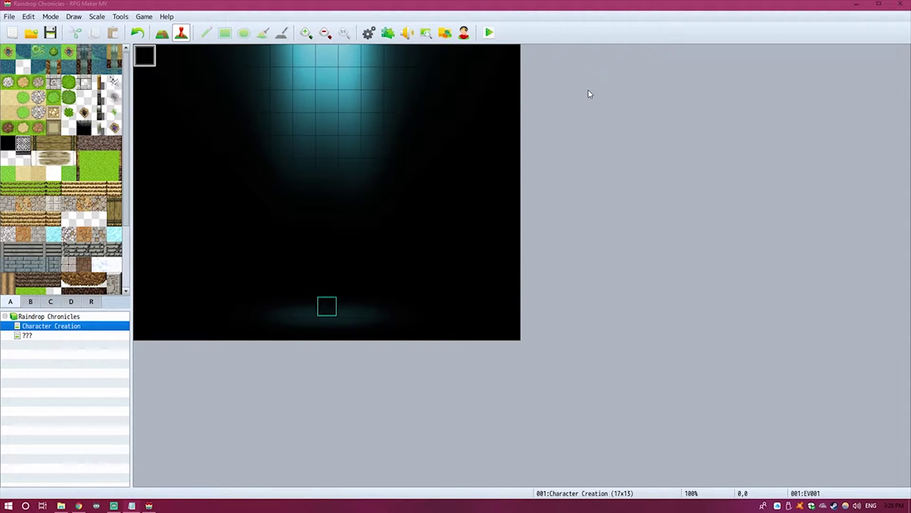
Playtest the game fullscreen, choose Female and settle on the Fair complexion
left_click(490, 33)
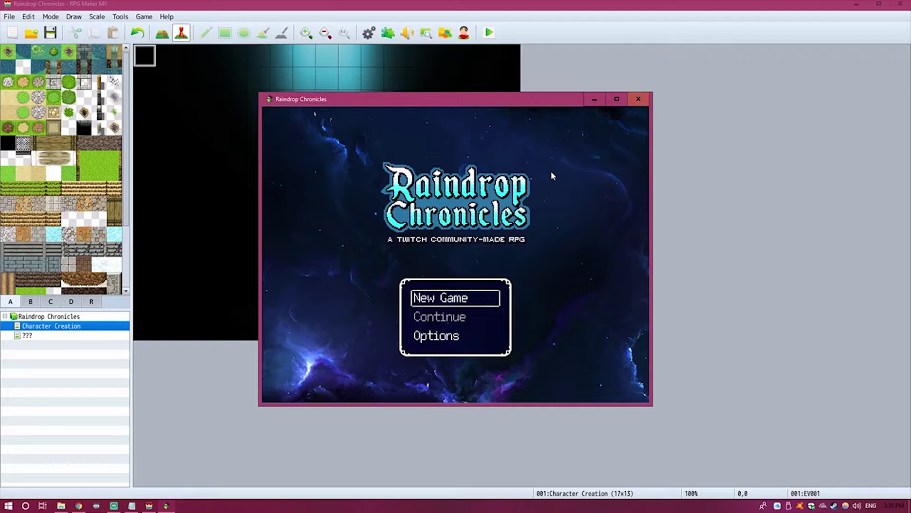
key("F4")
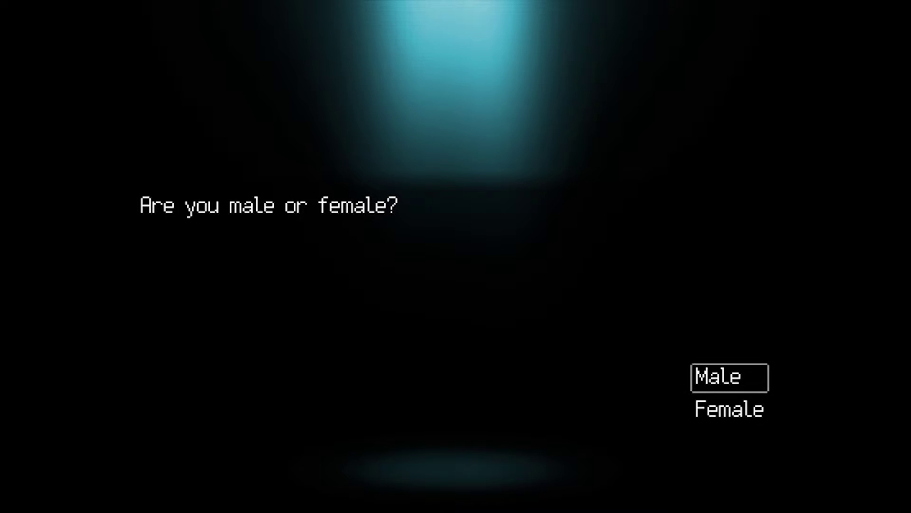
key("Down")
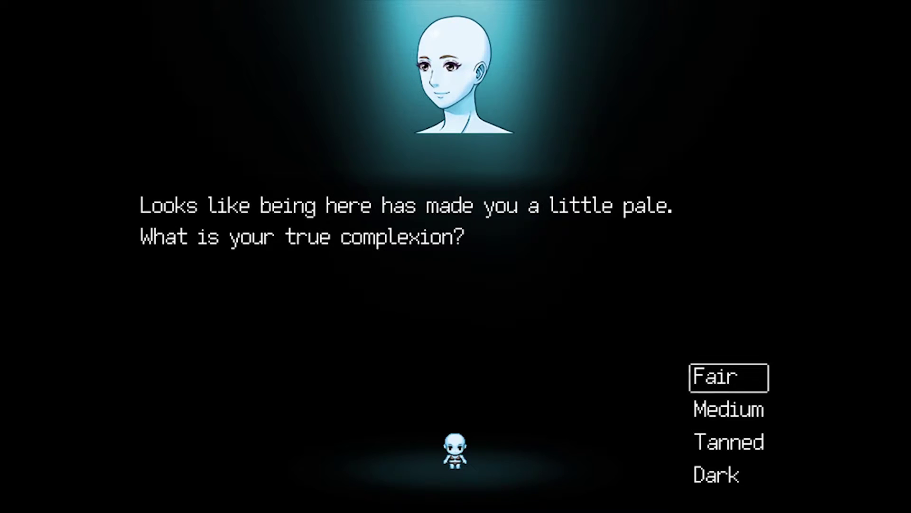
key("Down")
key("Up")
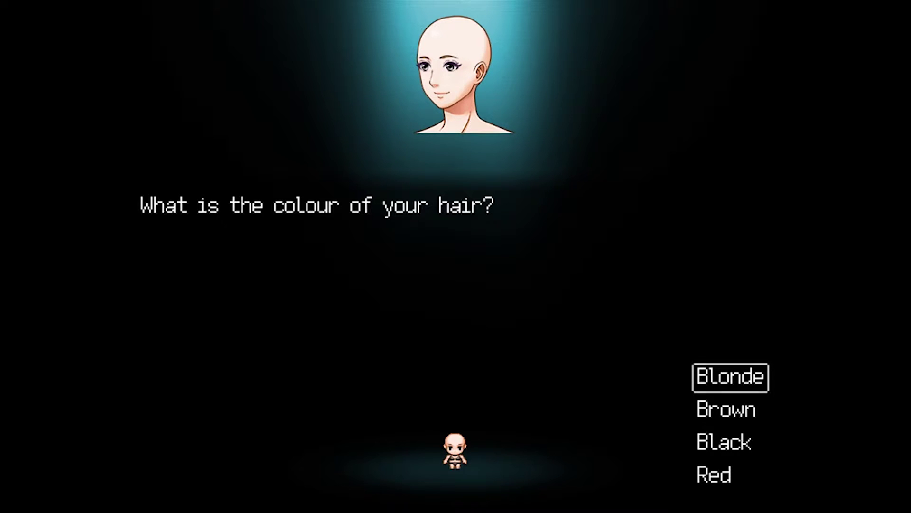
Choose Black as the hero's hair colour
key("Down")
key("Down")
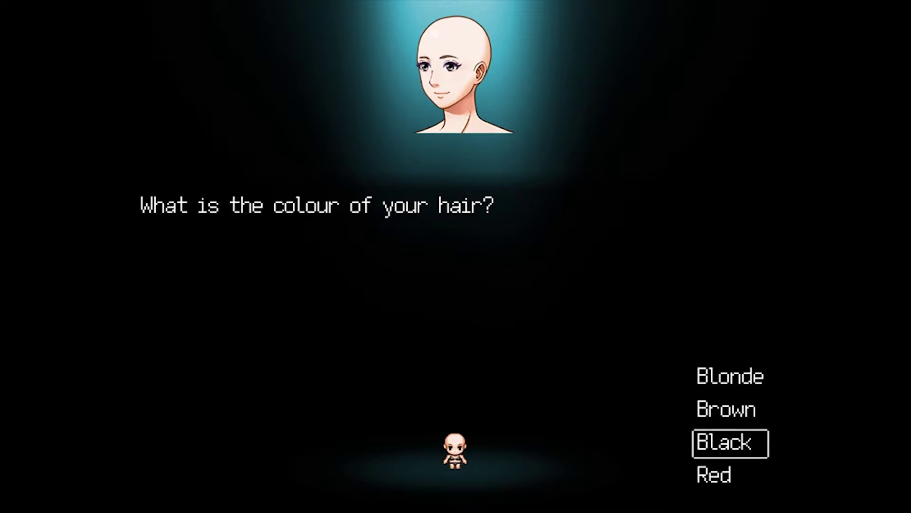
key("Up")
key("Down")
key("Return")
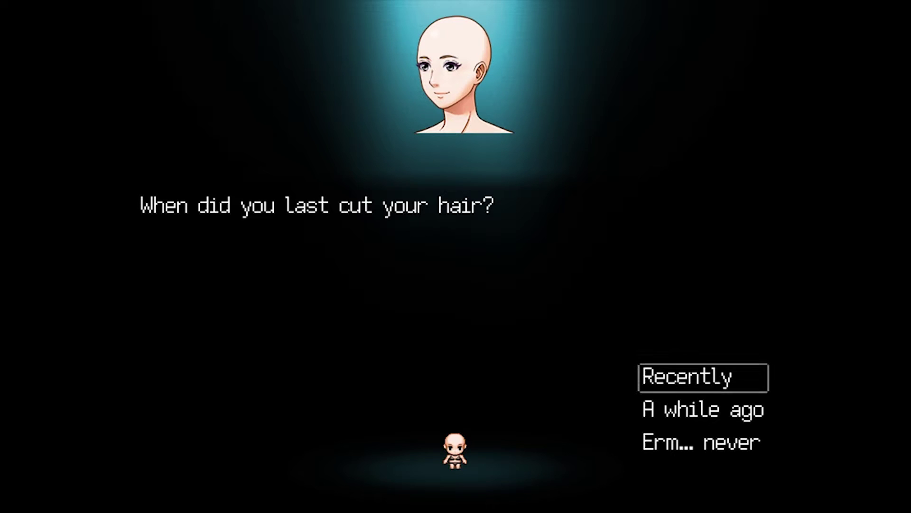
Pick an answer to the haircut question
key("Down")
key("Down")
key("Down")
key("Down")
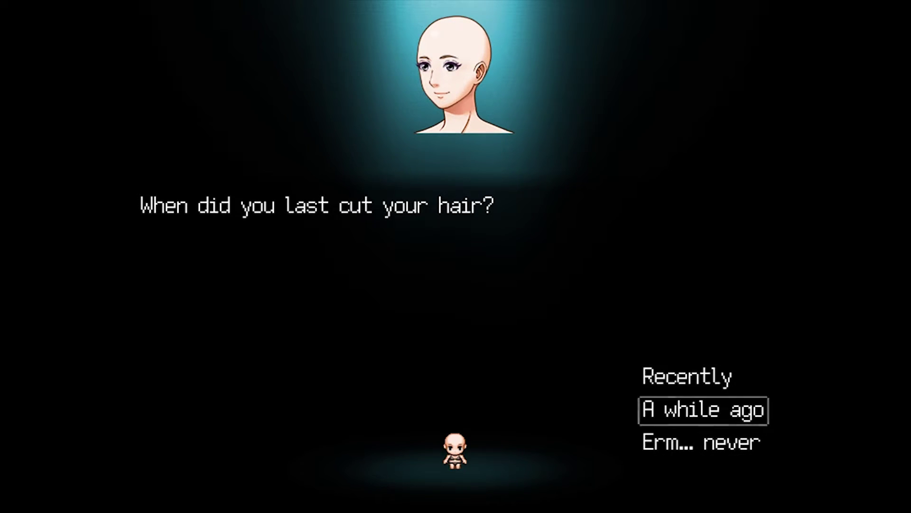
key("Down")
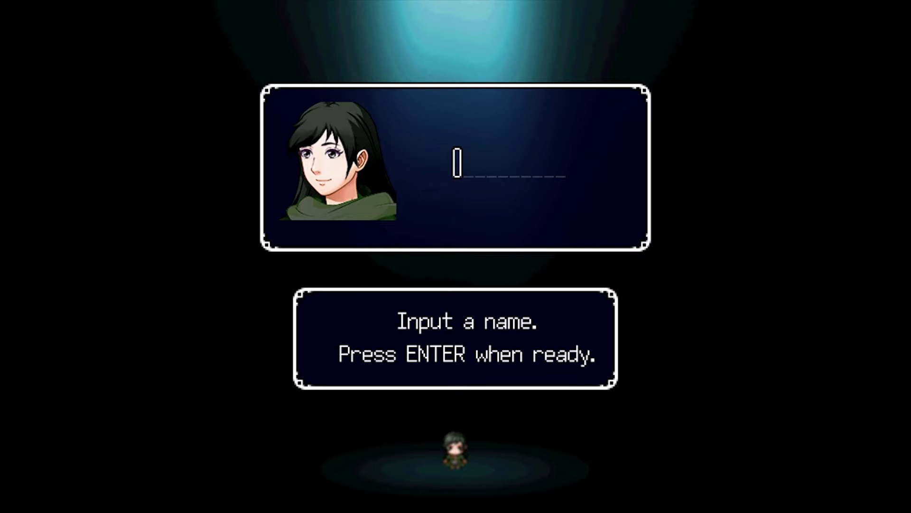
type("Rose")
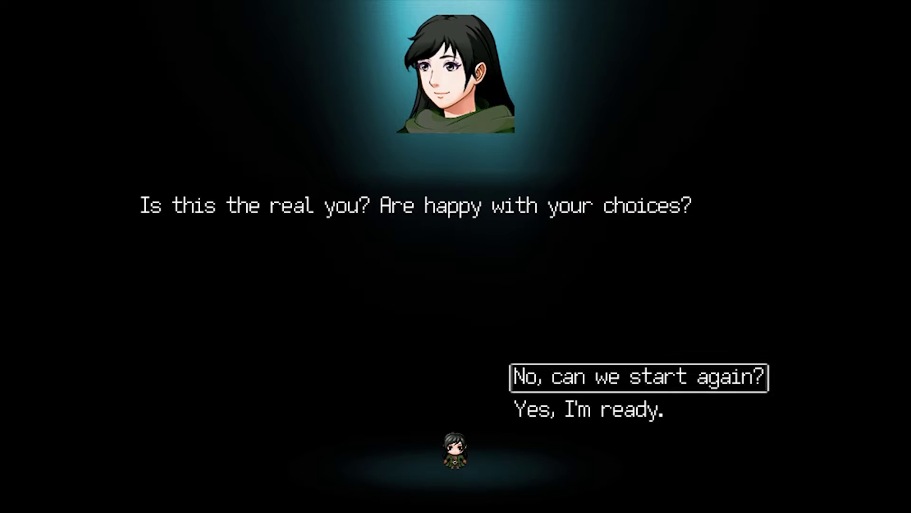
Answer "Yes, I'm ready." and dismiss the closing adventure message
key("Down")
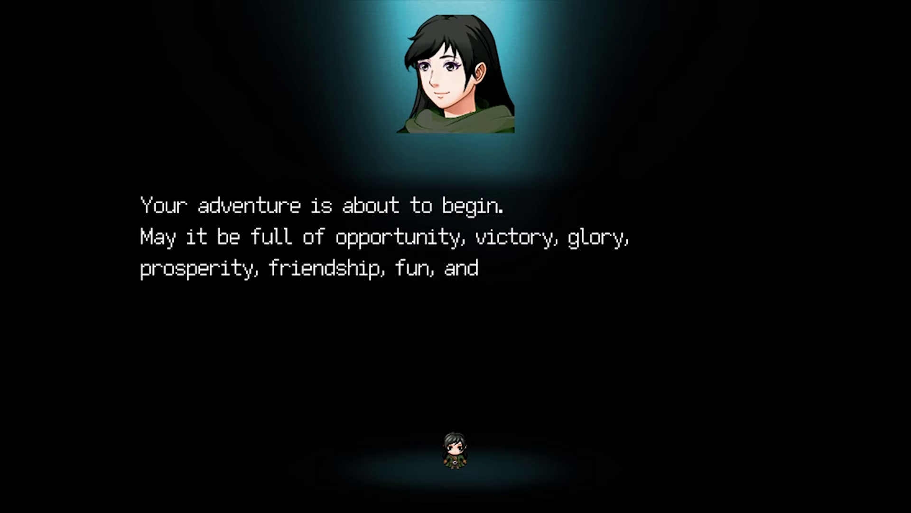
key("Return")
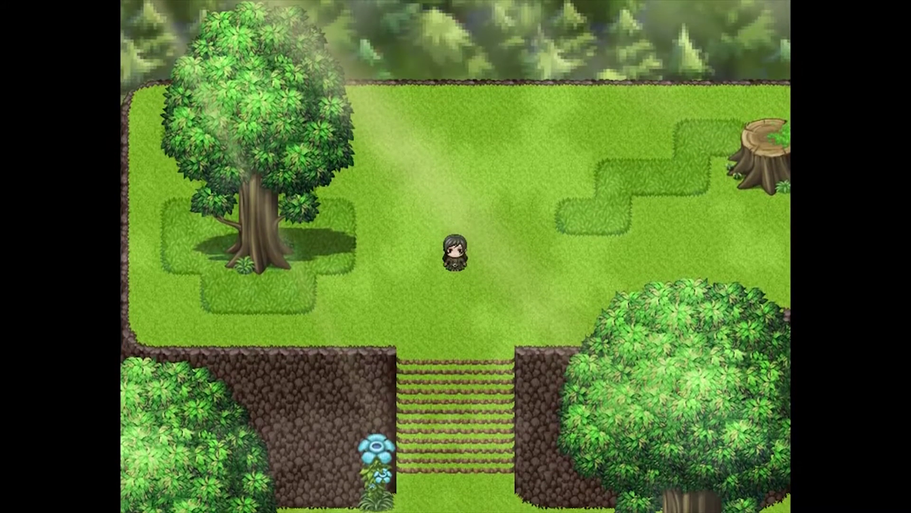
View the Skill entry in the game menu, then open the editor's Character Generator
key("Escape")
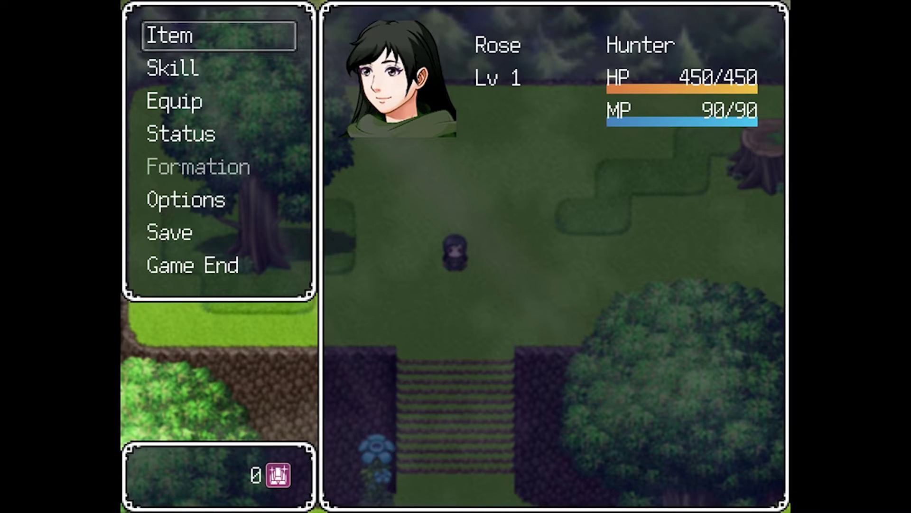
key("Down")
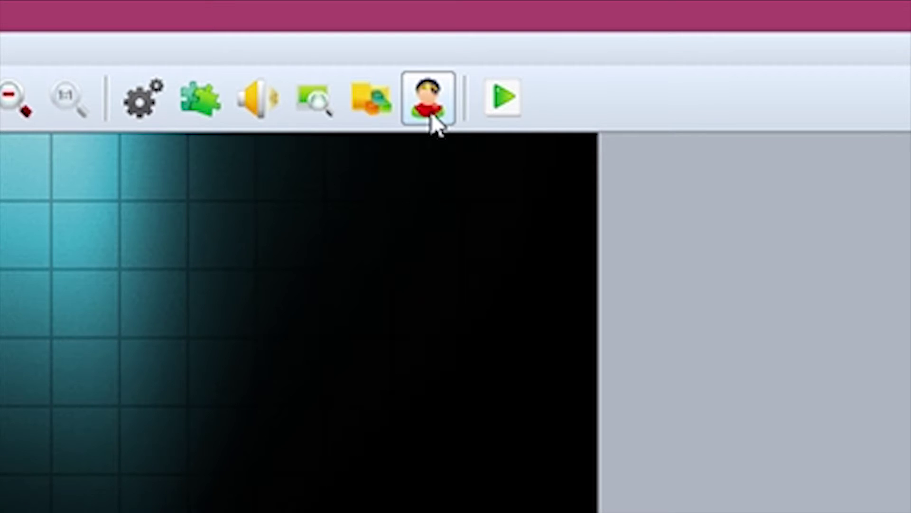
left_click(429, 103)
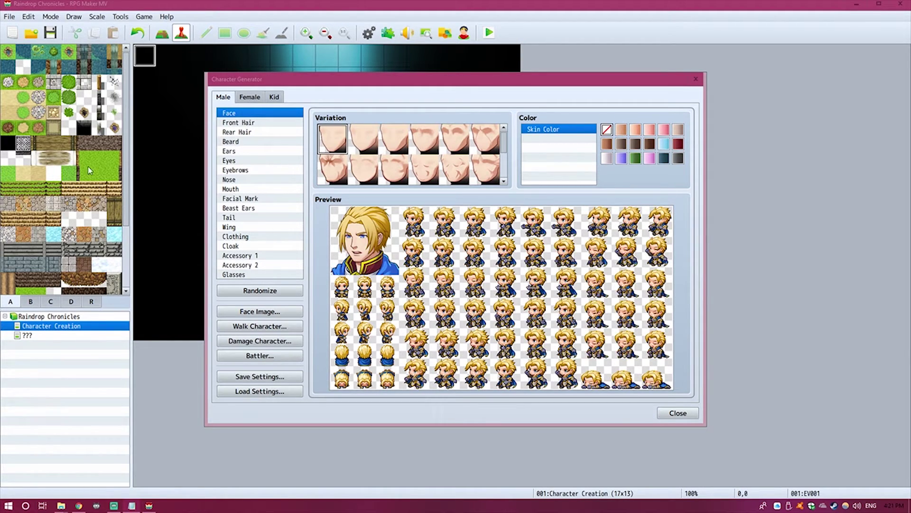
Give the male face a beard and a clown-nose facial mark
left_click(243, 143)
left_click(393, 142)
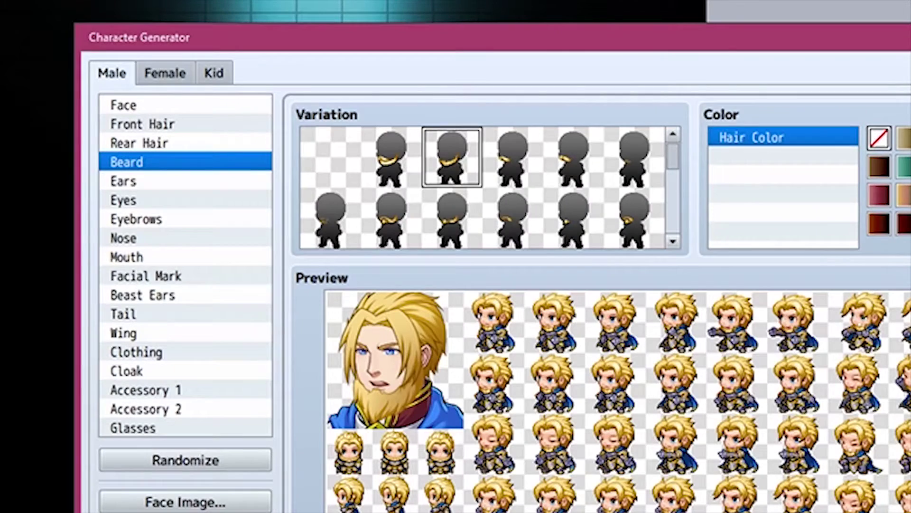
left_click(227, 197)
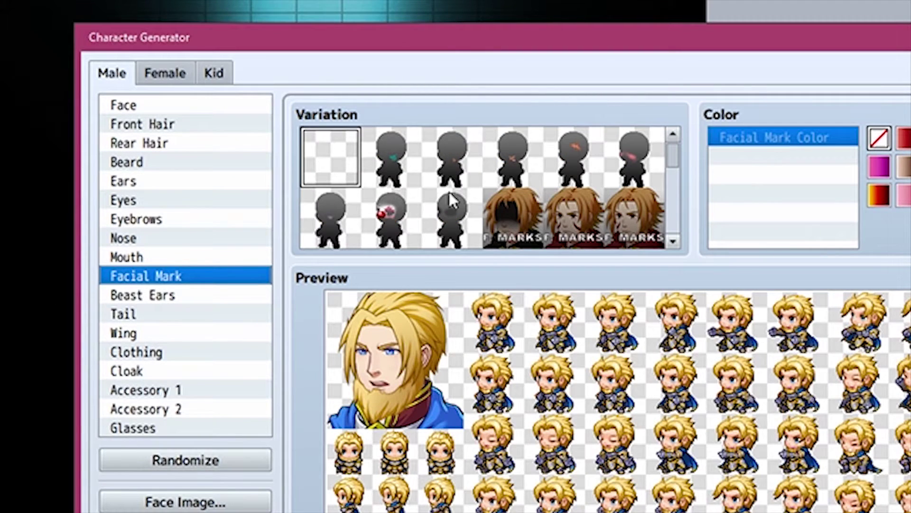
left_click(391, 214)
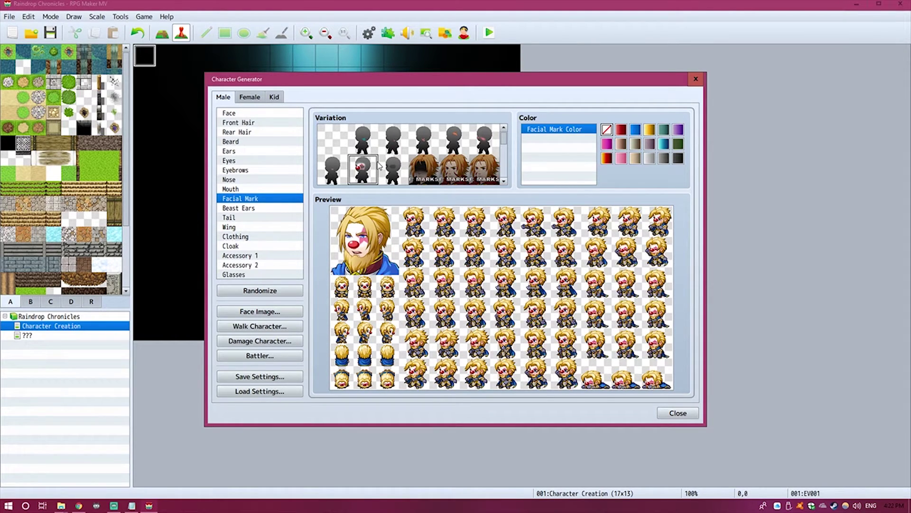
View the walking, damage and face images, then start exporting the face image
left_click(259, 326)
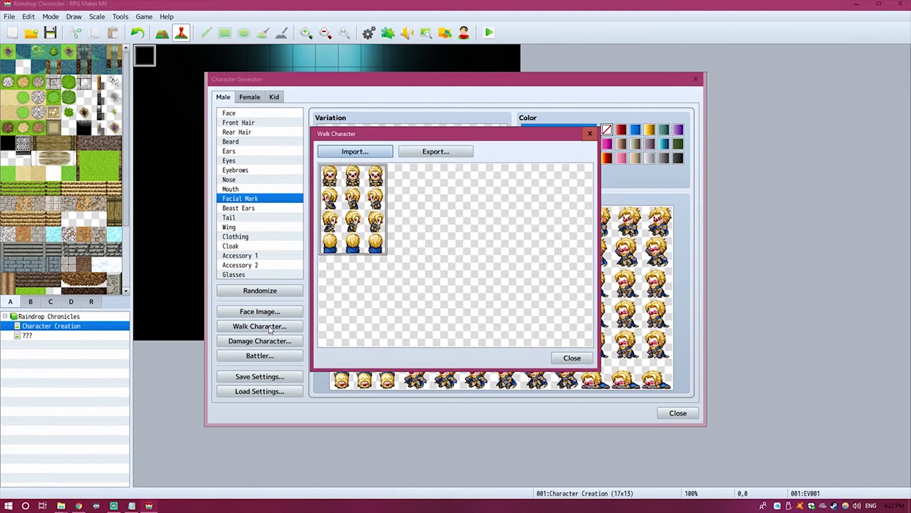
left_click(572, 358)
left_click(259, 340)
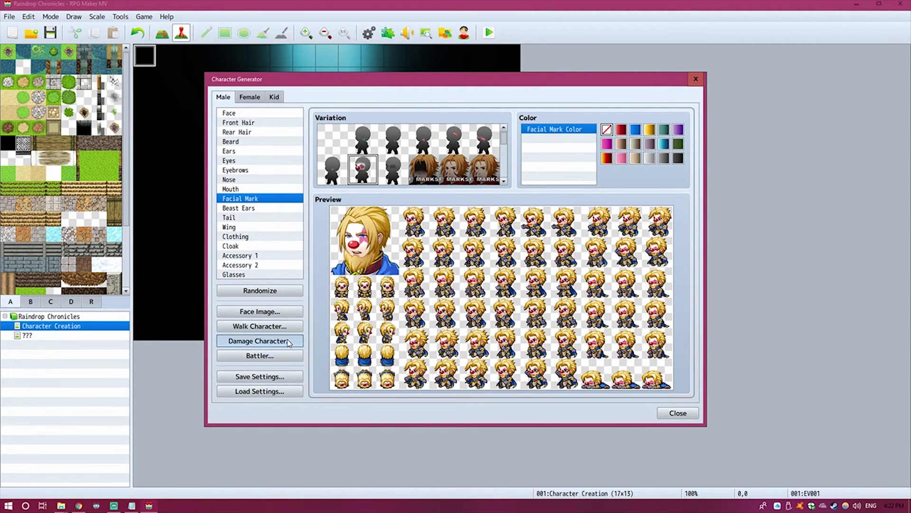
left_click(818, 377)
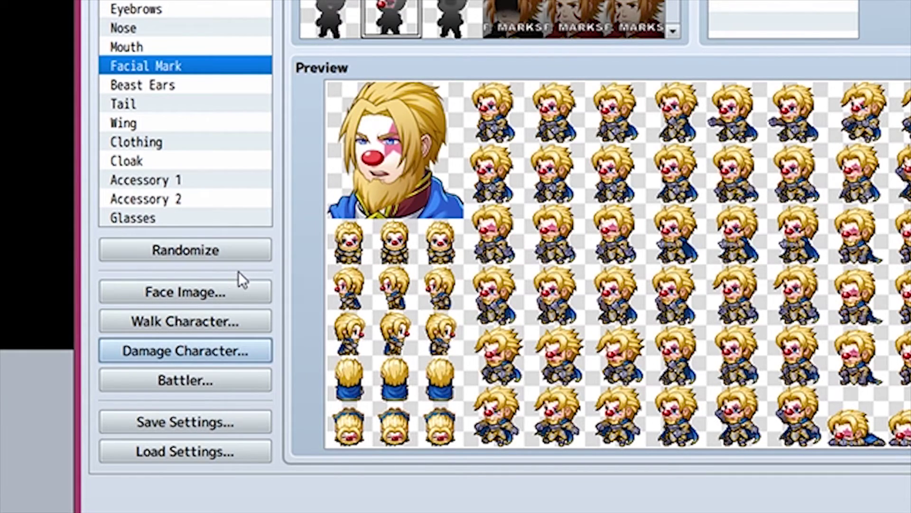
left_click(238, 290)
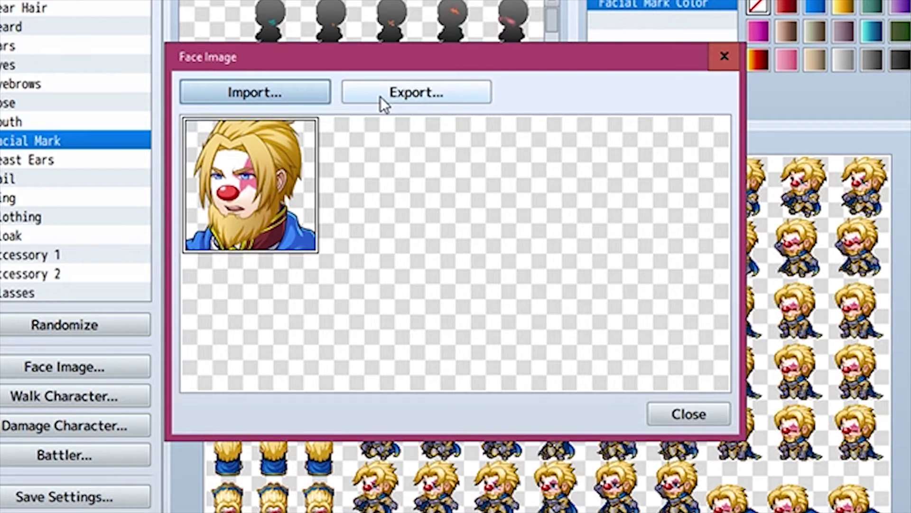
left_click(380, 96)
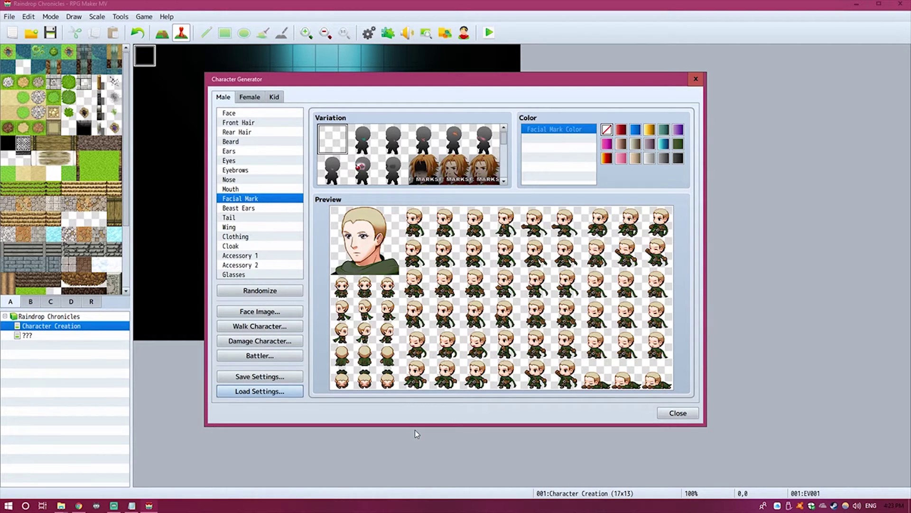
Preview a CustomHero Female-Walk-Fair sprite sheet from img/characters in the Resource Manager
left_click(678, 413)
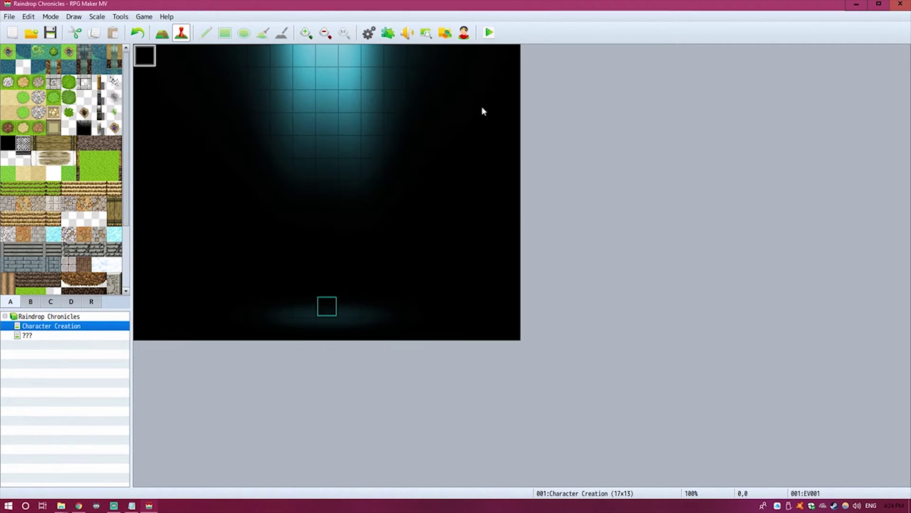
left_click(446, 33)
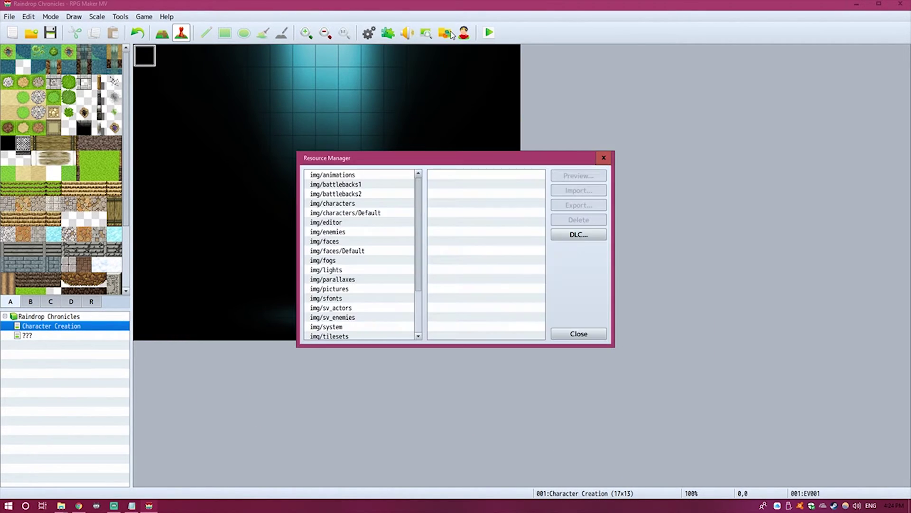
left_click(369, 205)
left_click(468, 206)
scroll(467, 211, "down", 3)
scroll(468, 211, "down", 3)
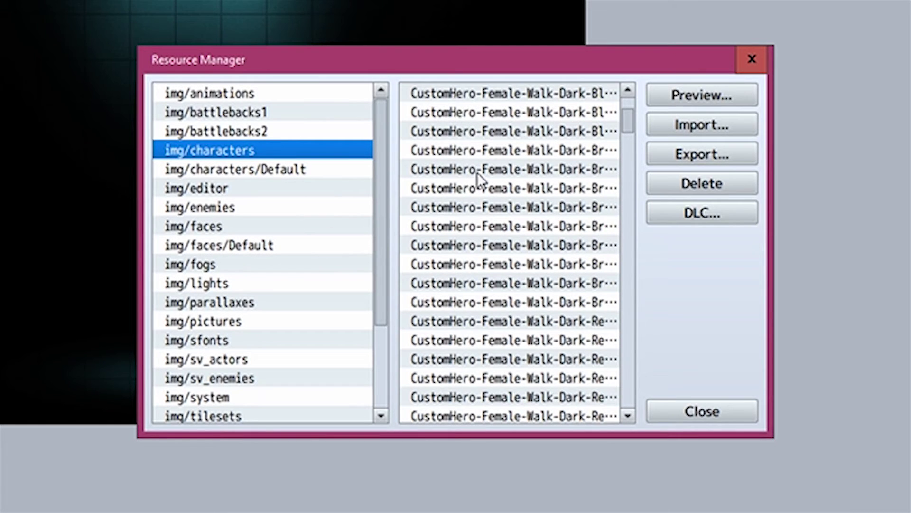
scroll(467, 211, "down", 3)
left_click_drag(627, 130, 630, 250)
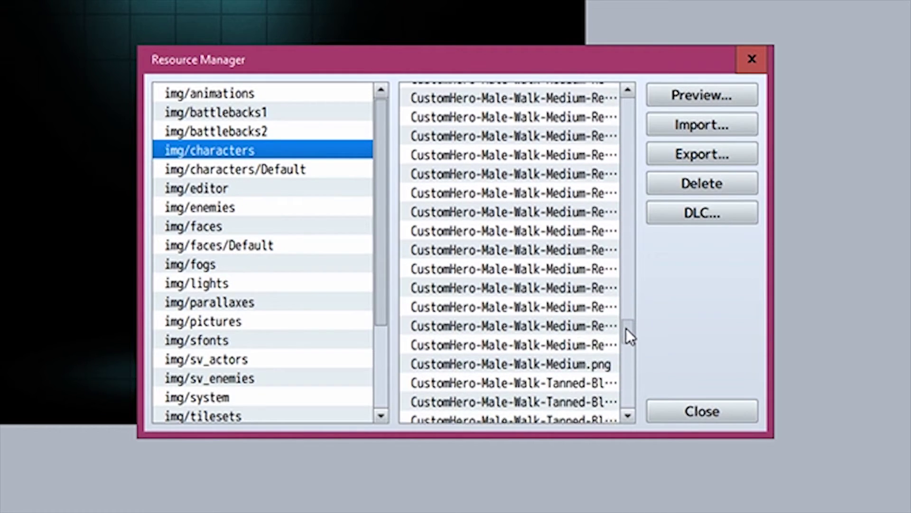
left_click_drag(630, 254, 627, 326)
left_click_drag(539, 288, 541, 201)
left_click(484, 263)
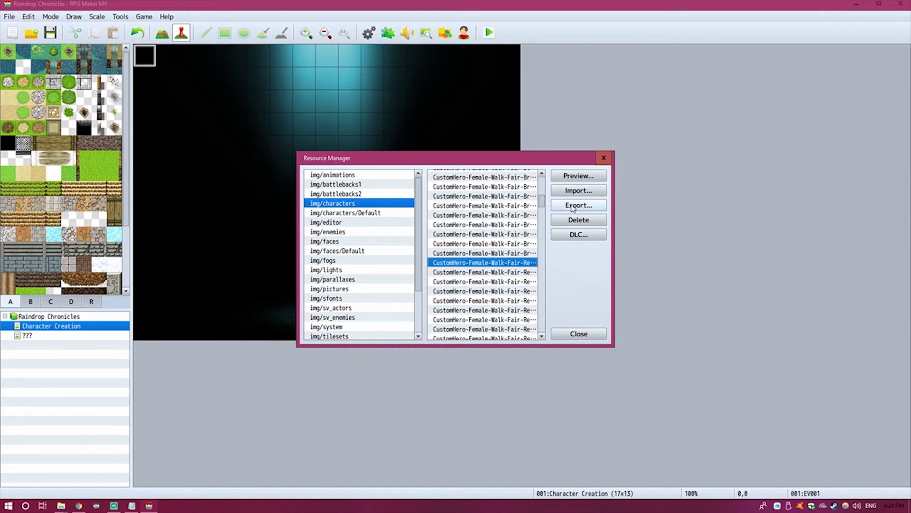
left_click(591, 175)
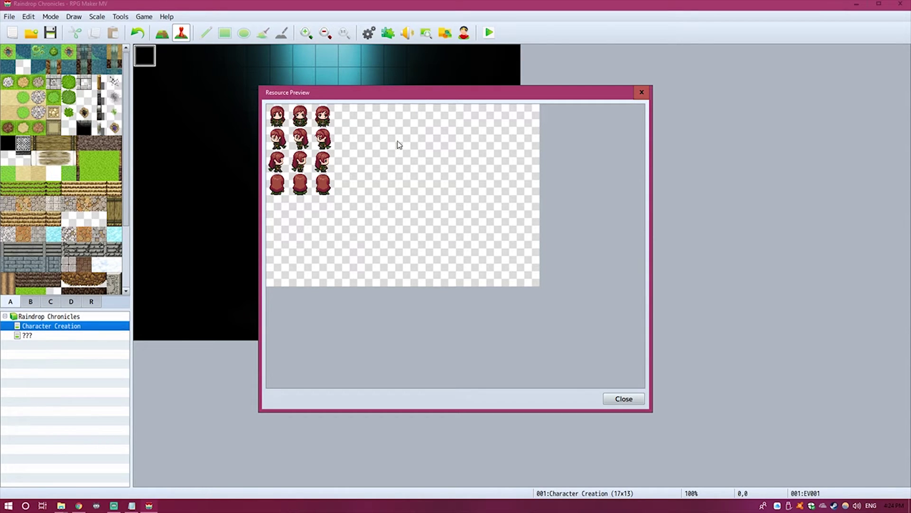
left_click(634, 399)
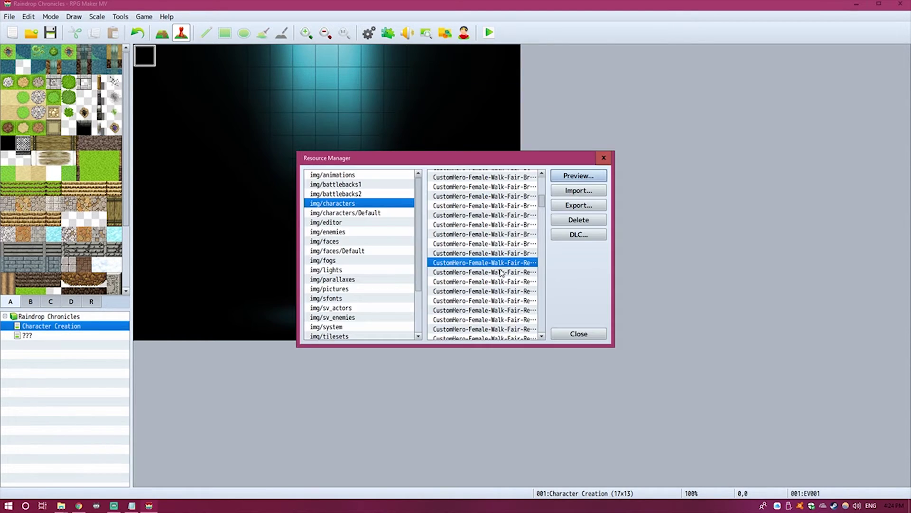
scroll(501, 272, "down", 3)
scroll(492, 272, "down", 5)
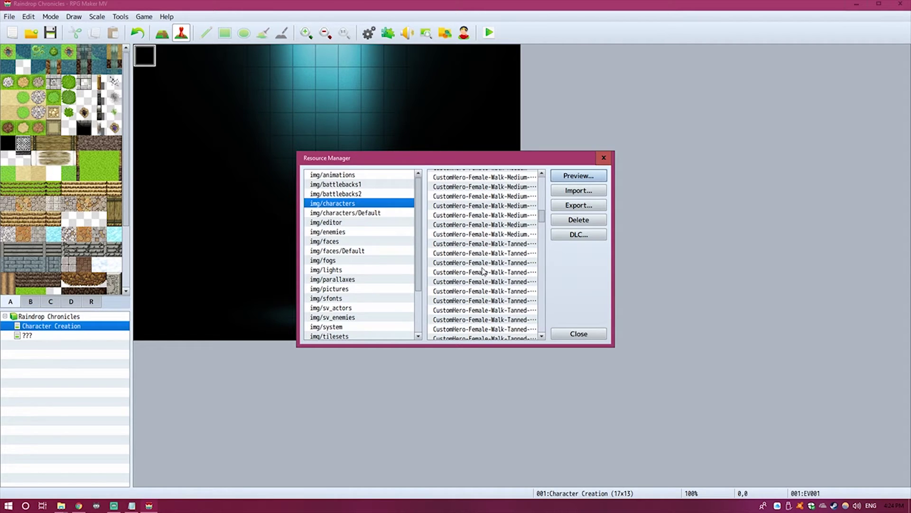
Preview the CustomHero-Female-Walk-Tanned sprite sheet
left_click(499, 291)
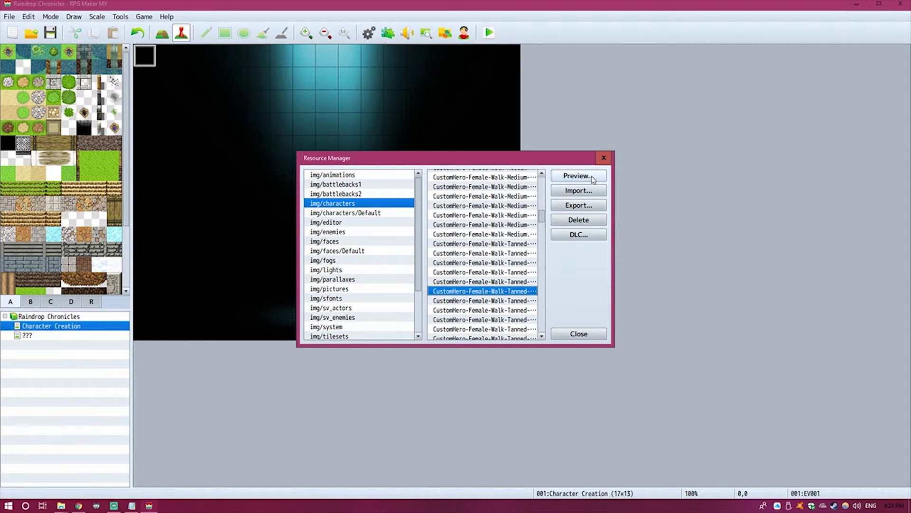
left_click(577, 176)
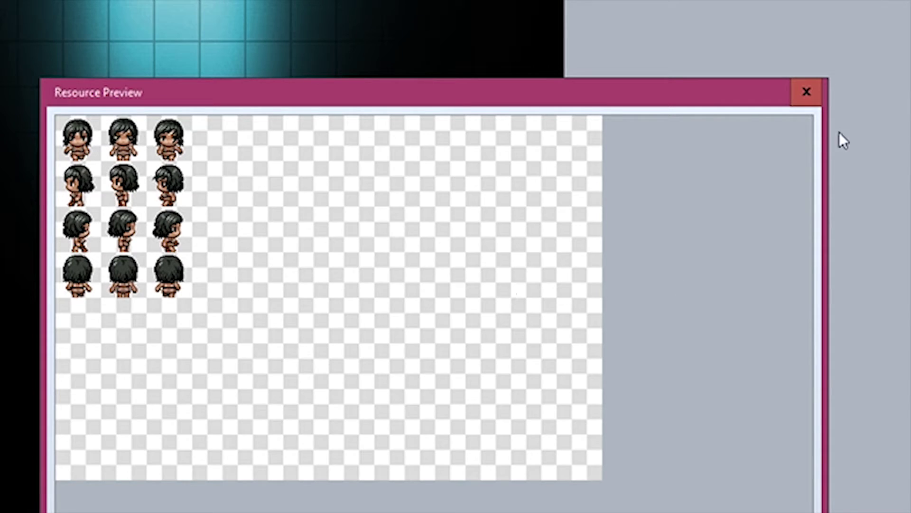
left_click(810, 96)
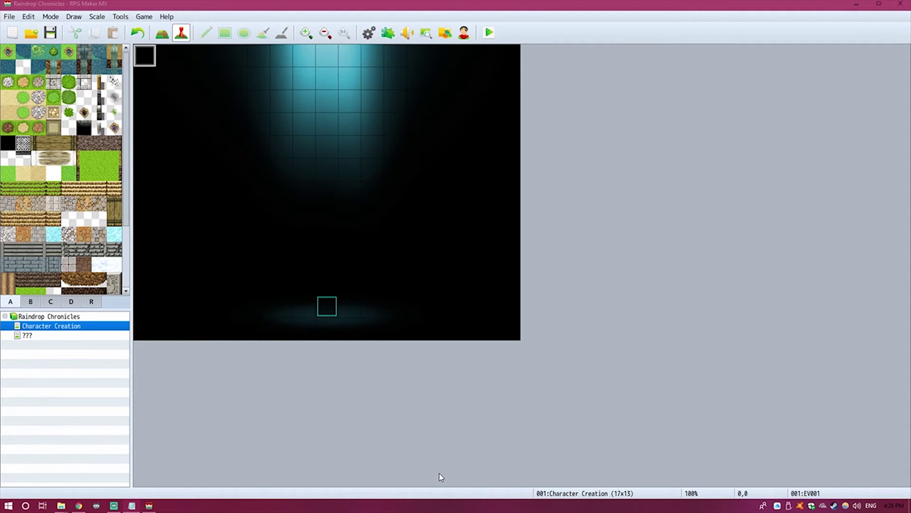
Select the commands of the 0001 Custom Hero common event in the Database
left_click(364, 37)
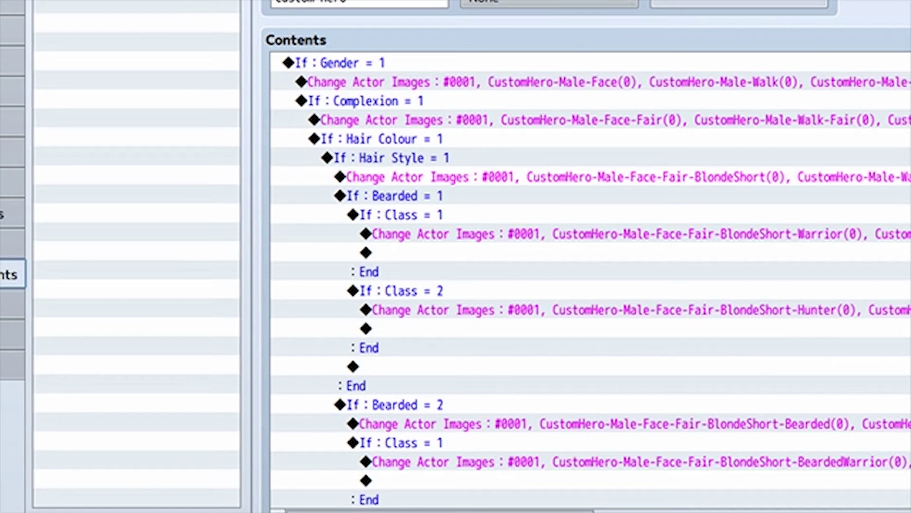
scroll(897, 183, "down", 3)
scroll(898, 183, "down", 3)
scroll(897, 183, "down", 5)
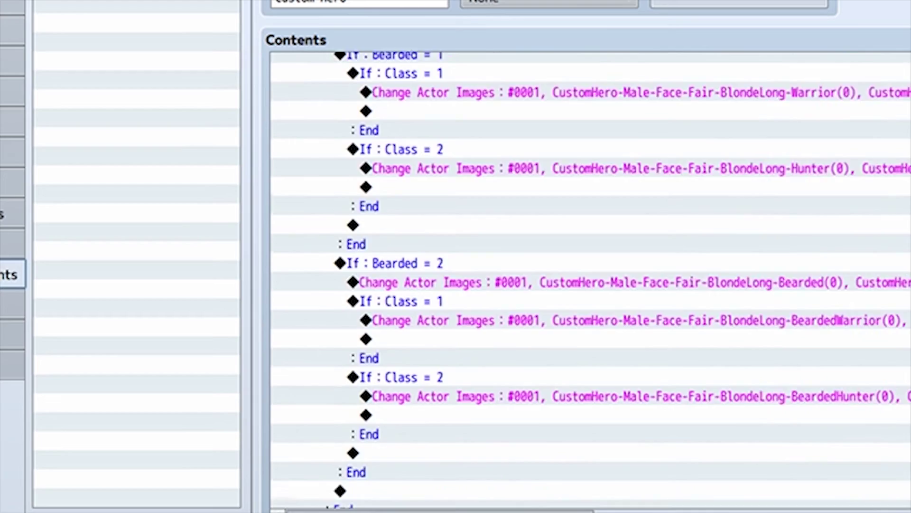
scroll(897, 183, "down", 5)
scroll(591, 285, "down", 10)
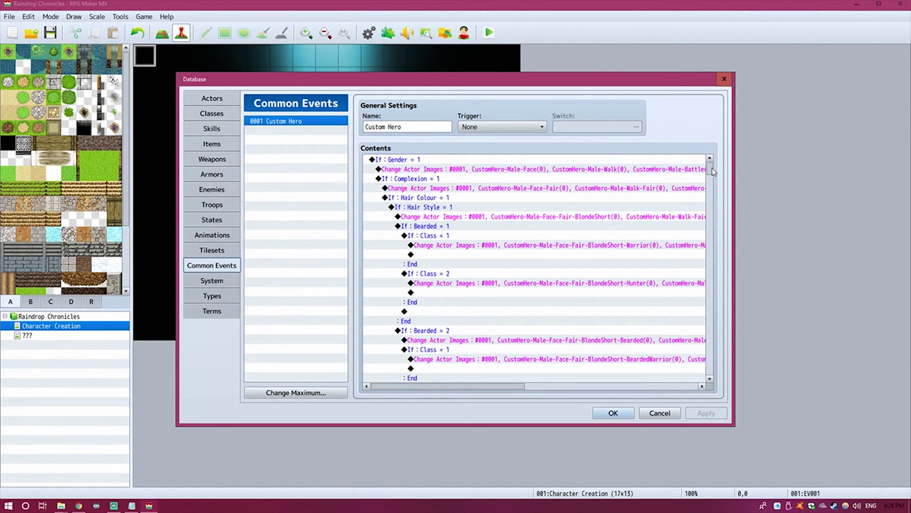
left_click_drag(712, 168, 712, 157)
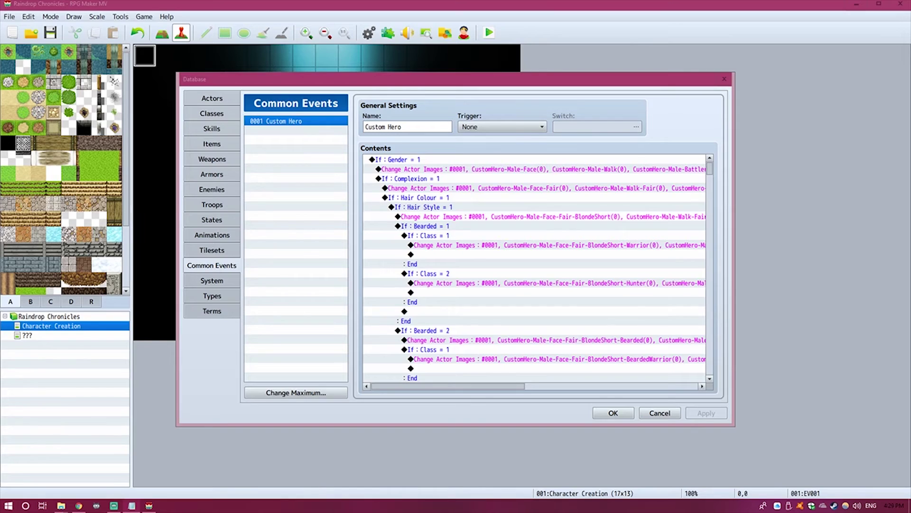
left_click(411, 161)
right_click(410, 161)
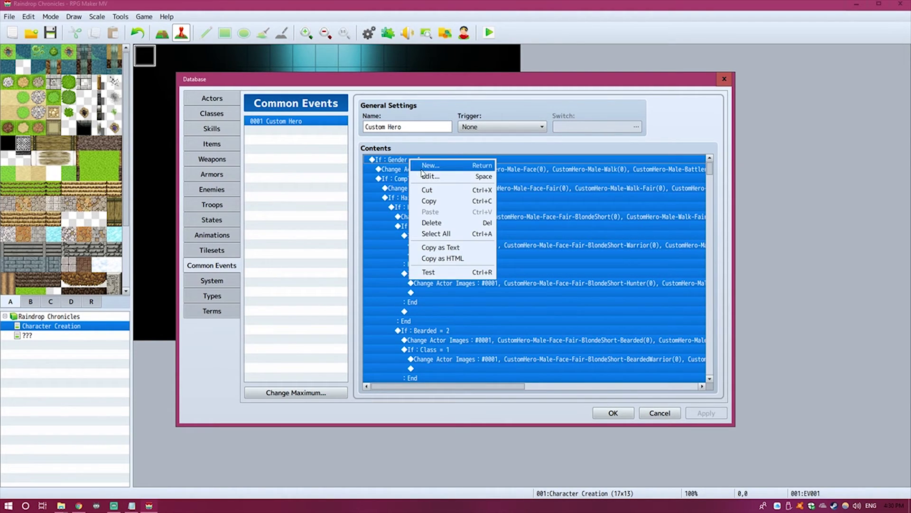
left_click(427, 178)
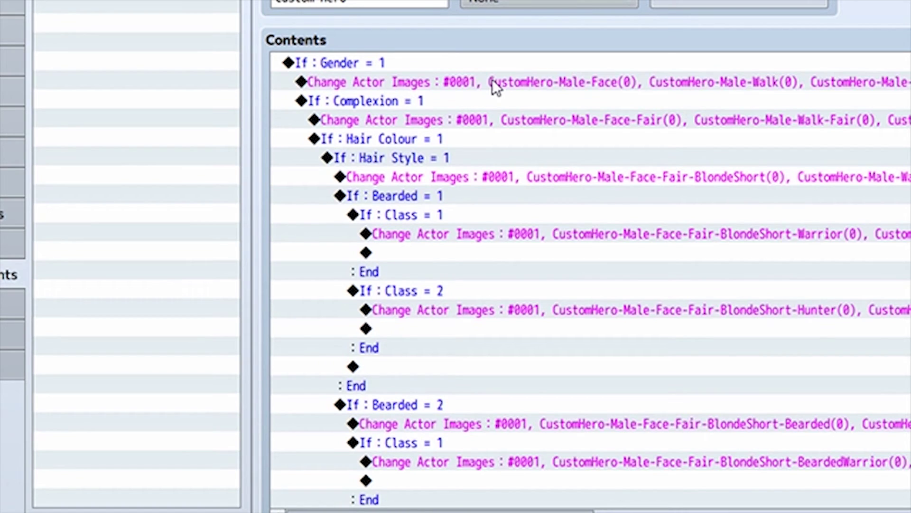
right_click(496, 84)
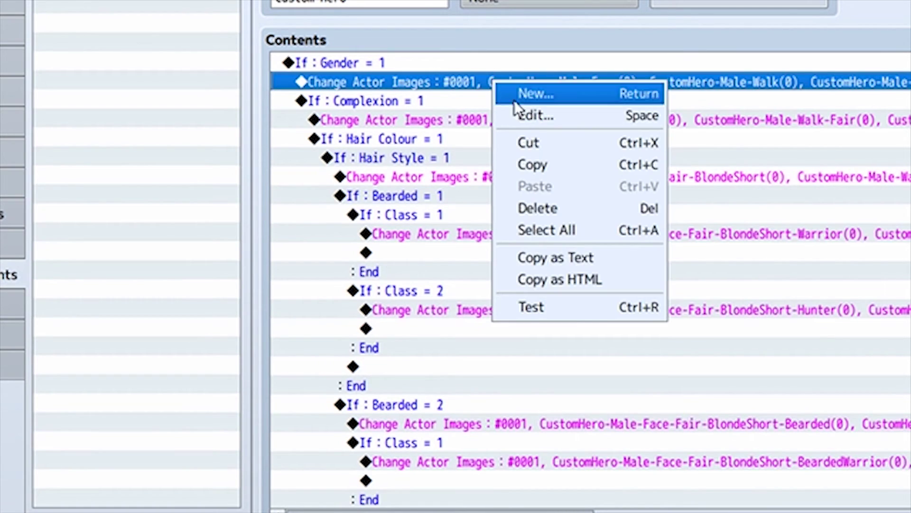
left_click(530, 116)
left_click(741, 393)
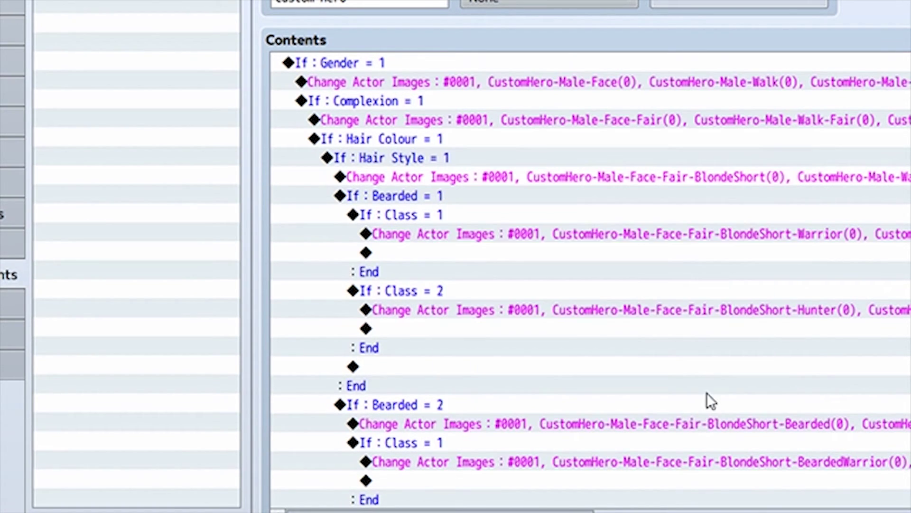
right_click(433, 311)
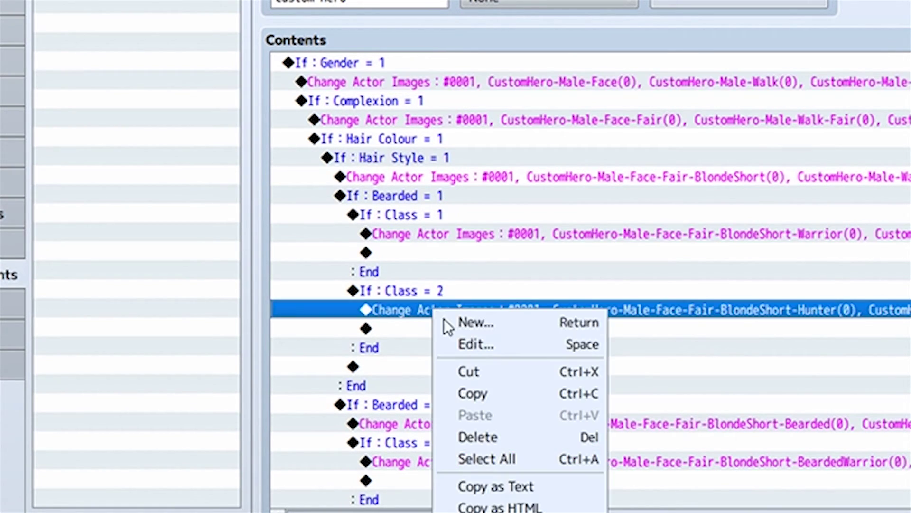
left_click(471, 342)
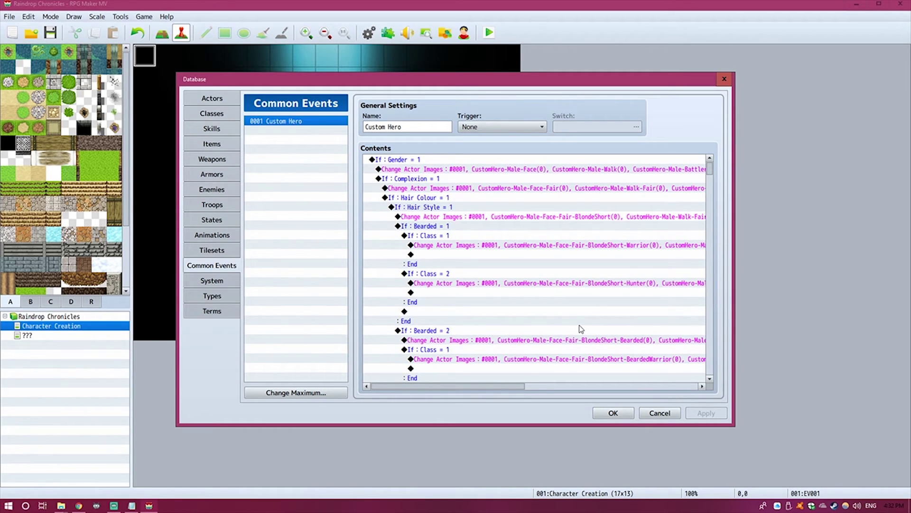
right_click(423, 170)
left_click(444, 181)
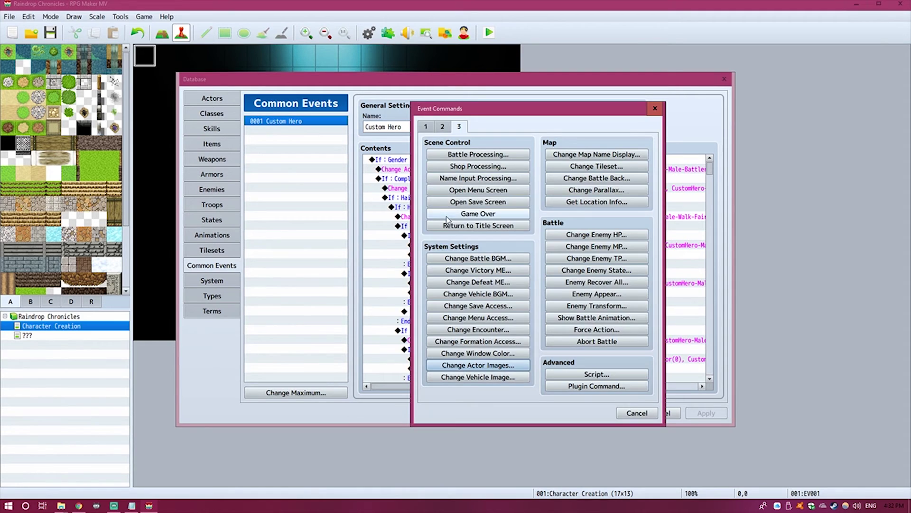
left_click(501, 368)
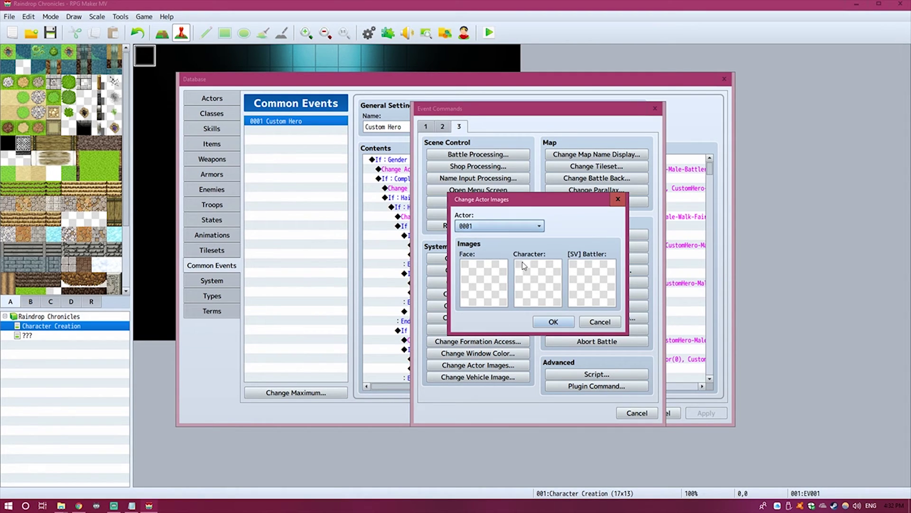
left_click(601, 322)
left_click(637, 413)
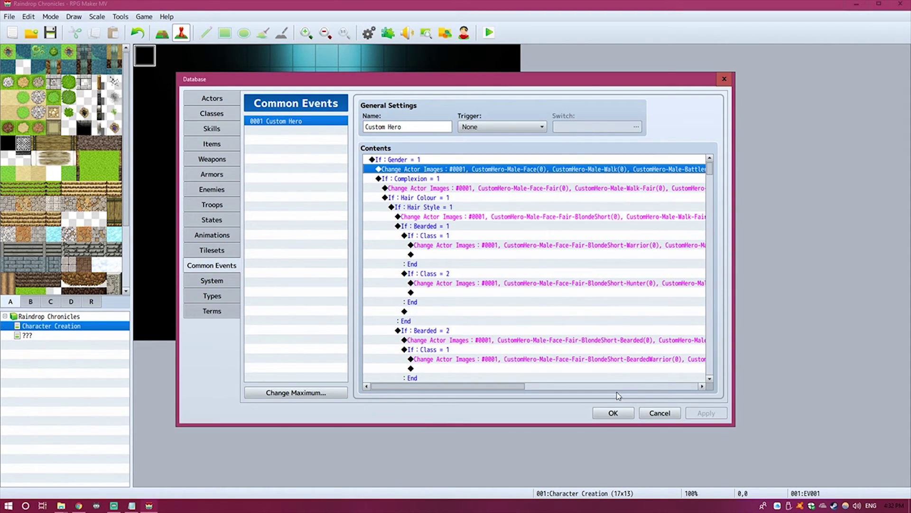
scroll(492, 206, "down", 2)
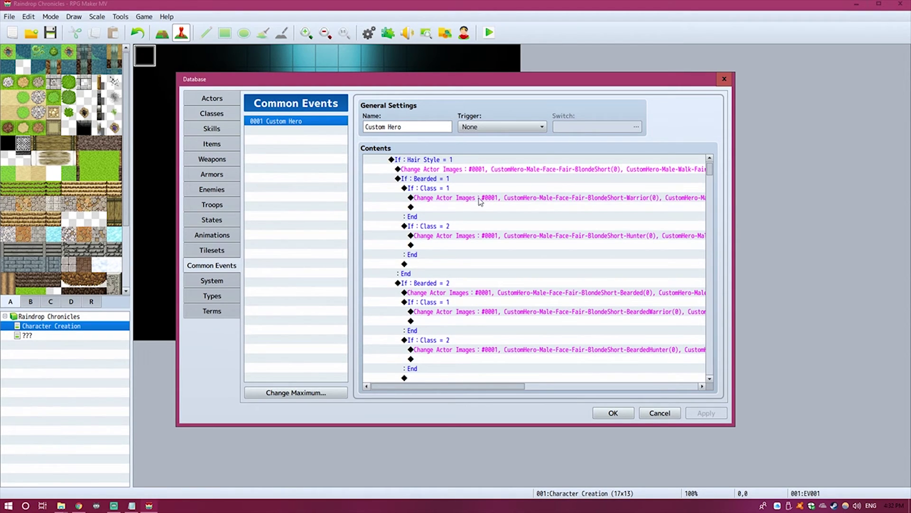
Inspect the BlondeShort Warrior Change Actor Images command and cancel without changes
left_click(452, 200)
right_click(452, 203)
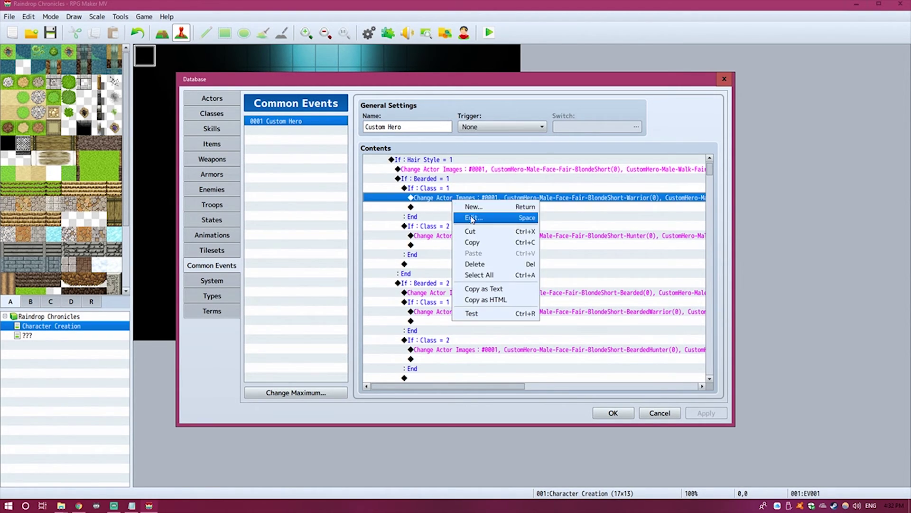
left_click(471, 215)
left_click(599, 328)
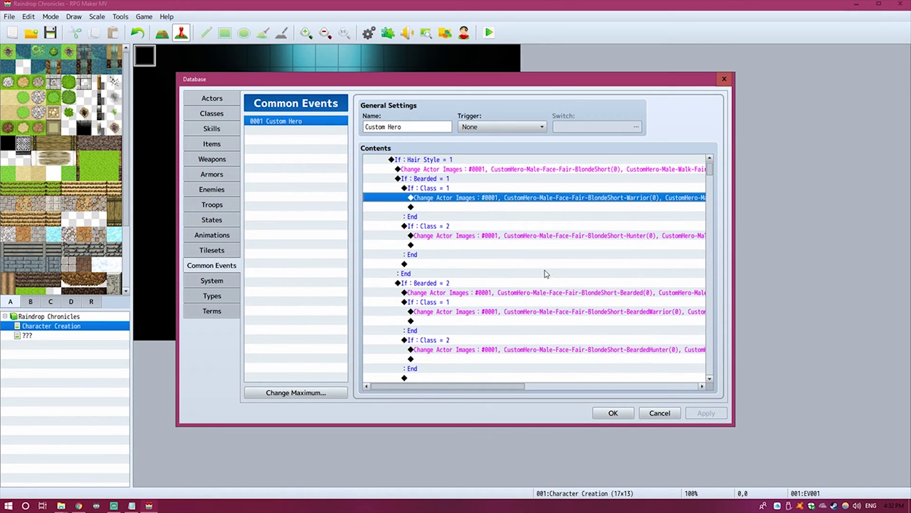
Inspect the BlondeShort Hunter image command unchanged, then close the Database
left_click(452, 235)
right_click(456, 236)
left_click(477, 249)
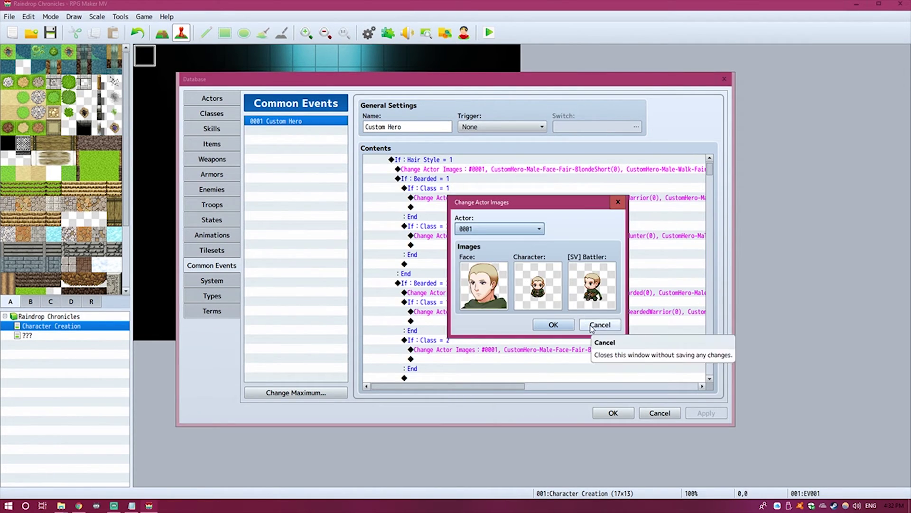
left_click(597, 326)
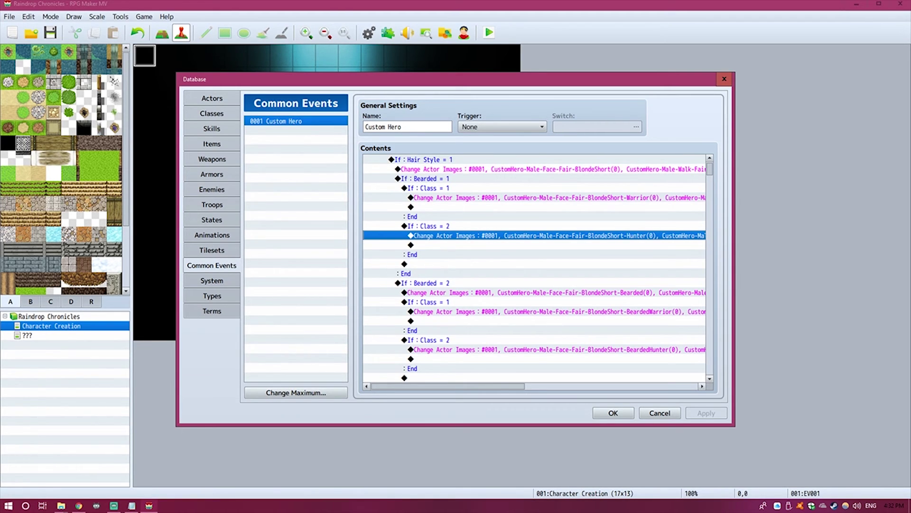
key("Escape")
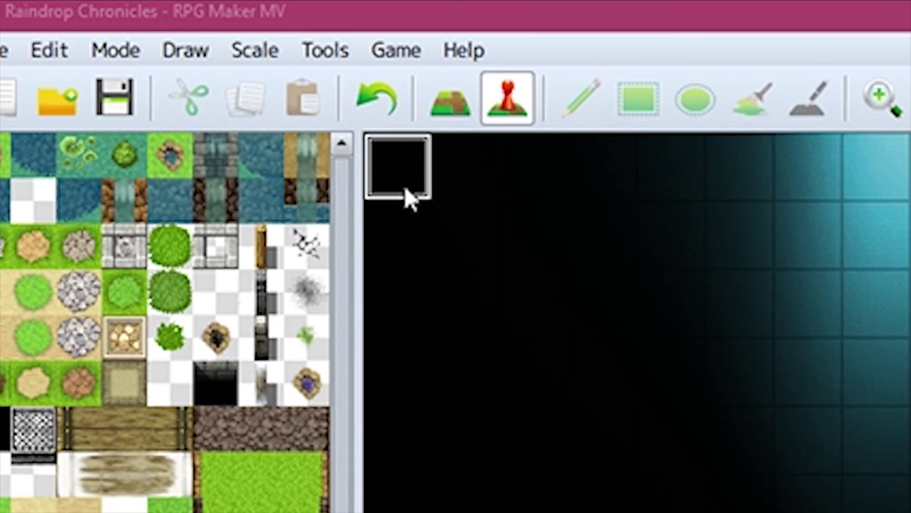
double_click(145, 64)
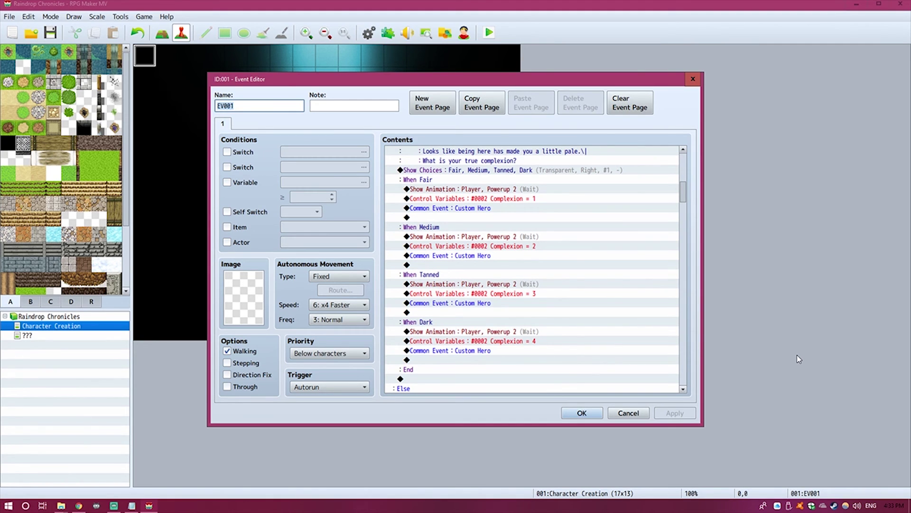
scroll(638, 318, "down", 9)
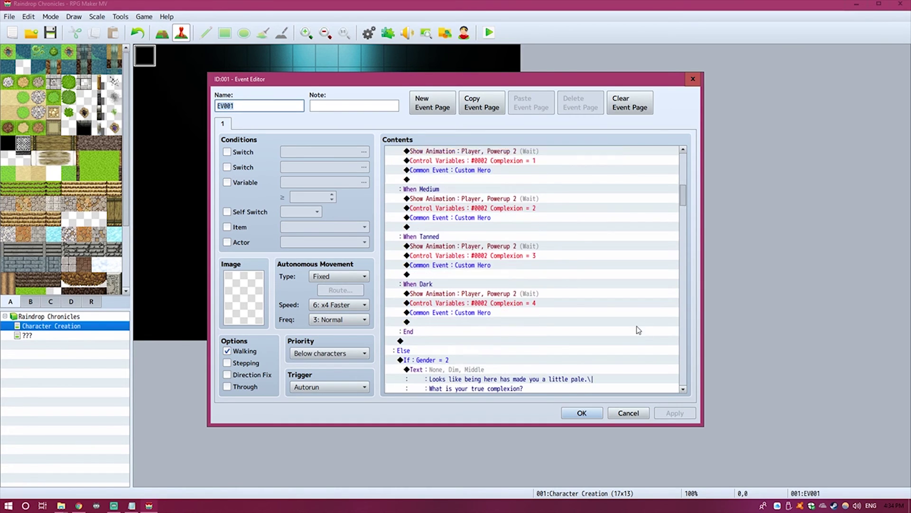
scroll(639, 317, "down", 3)
scroll(635, 319, "down", 2)
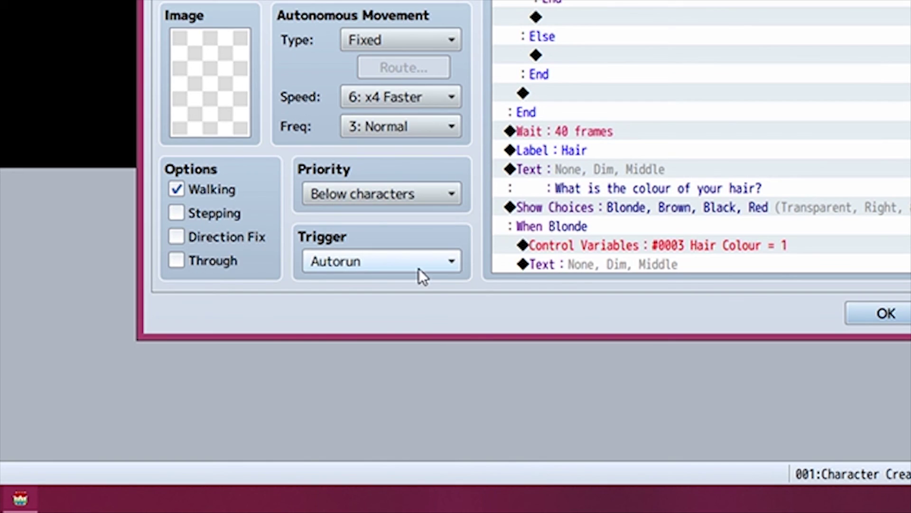
left_click(348, 390)
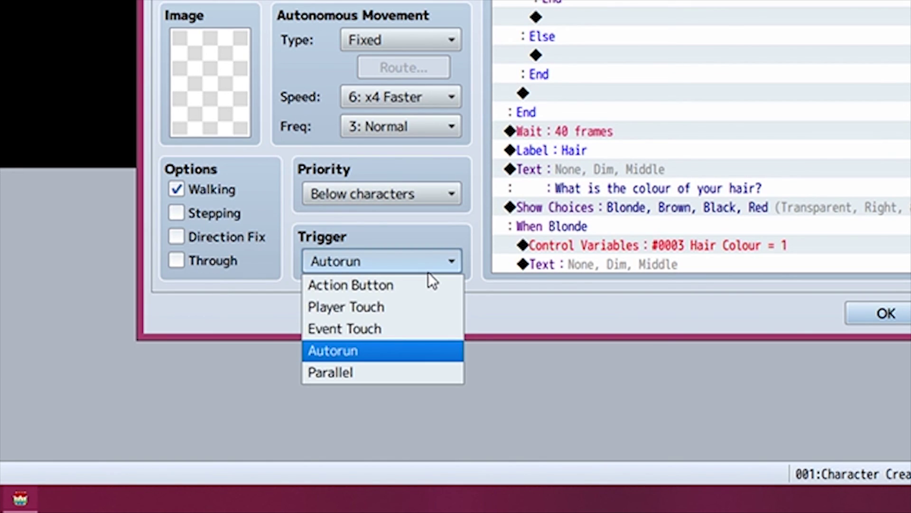
left_click(428, 272)
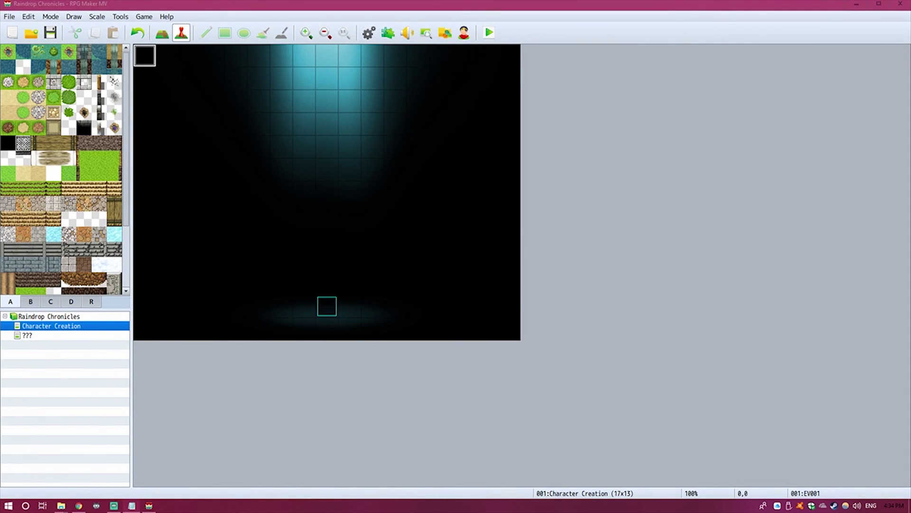